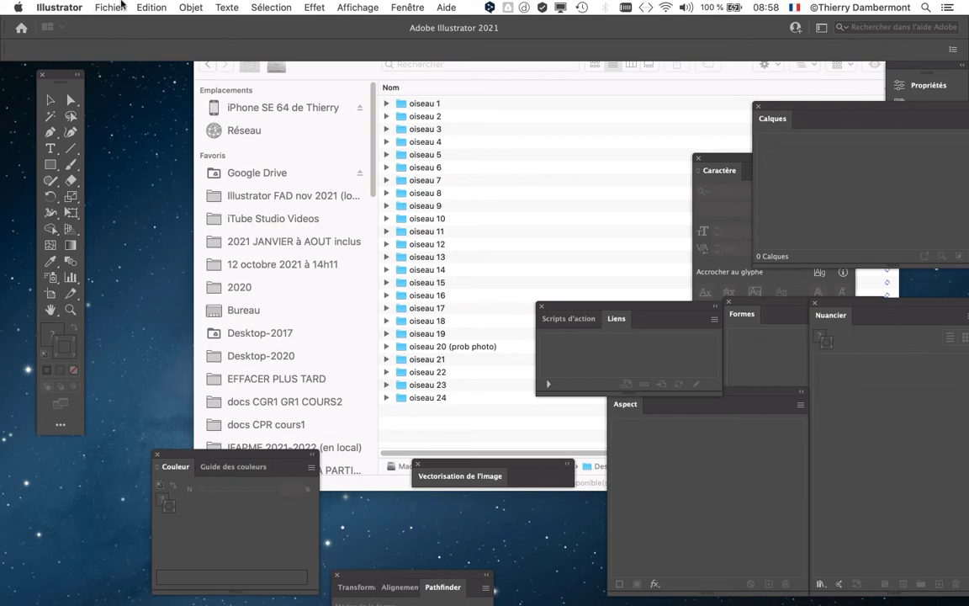
Create a new A4 landscape document (297 × 210 mm) in RGB (RVB) colour mode.
{"action": "left_click", "coordinate": [110, 8]}
{"action": "left_click", "coordinate": [108, 27]}
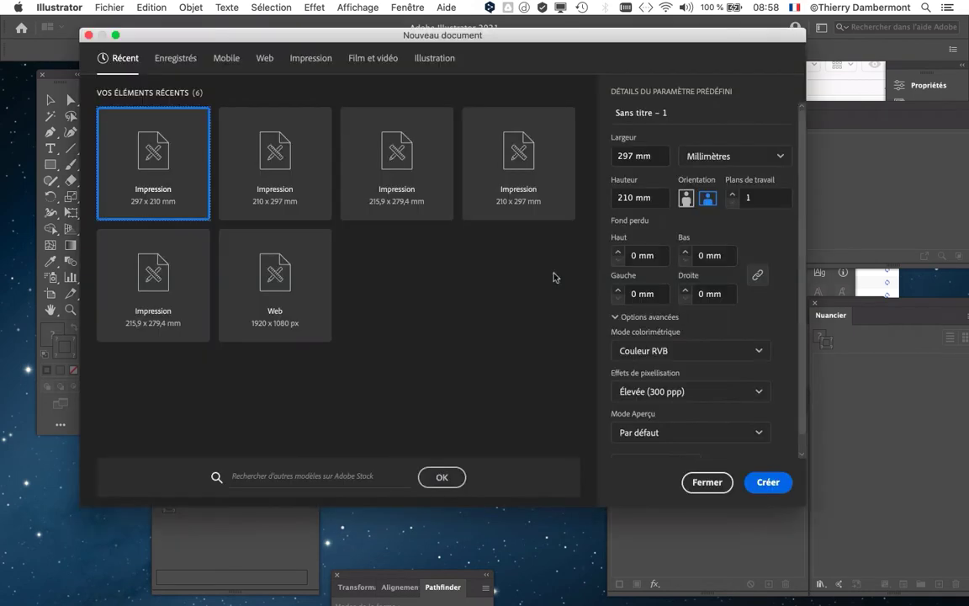
{"action": "left_click", "coordinate": [299, 61]}
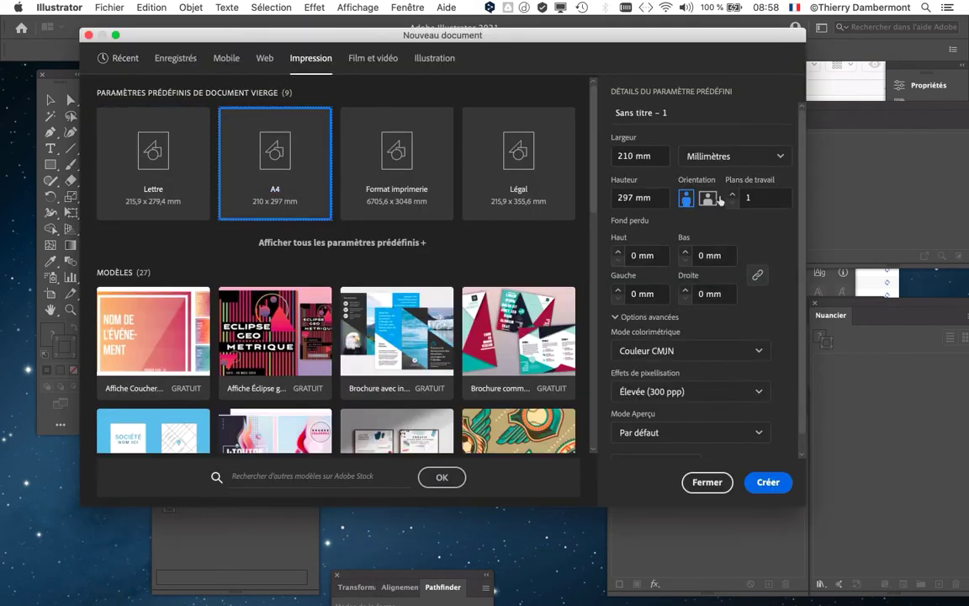
{"action": "left_click", "coordinate": [708, 198]}
{"action": "left_click", "coordinate": [665, 351]}
{"action": "left_click", "coordinate": [660, 375]}
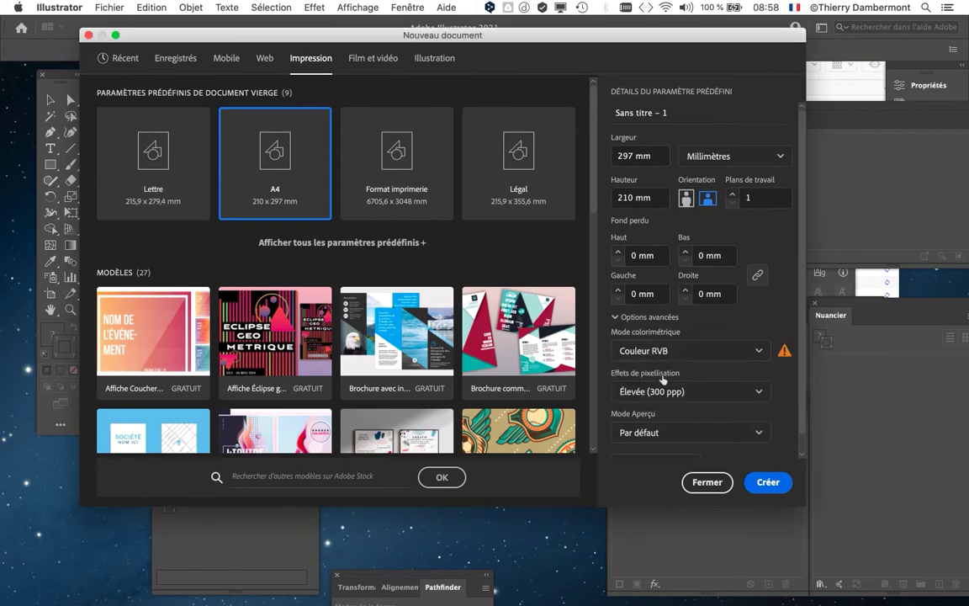
{"action": "left_click", "coordinate": [767, 484]}
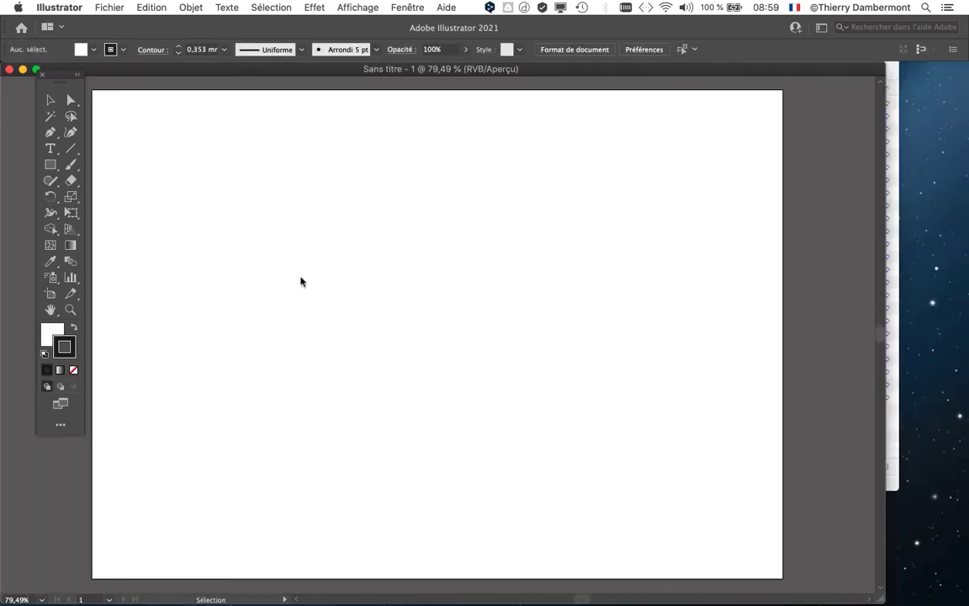
Switch to full-screen mode and nudge the artboard view slightly.
{"action": "key", "text": "f"}
{"action": "key", "text": "h"}
{"action": "left_click_drag", "start_coordinate": [393, 293], "coordinate": [398, 291]}
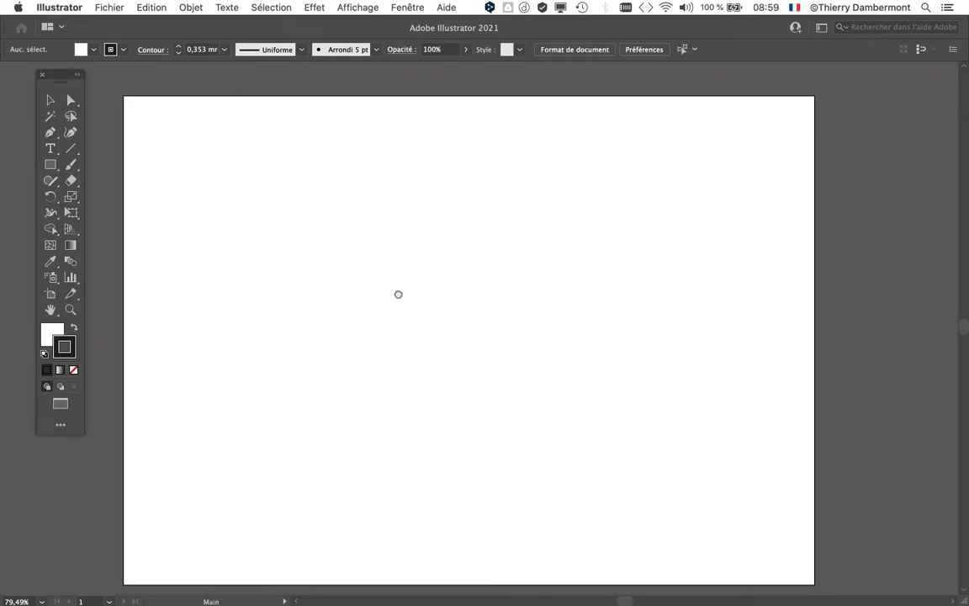
{"action": "key", "text": "v"}
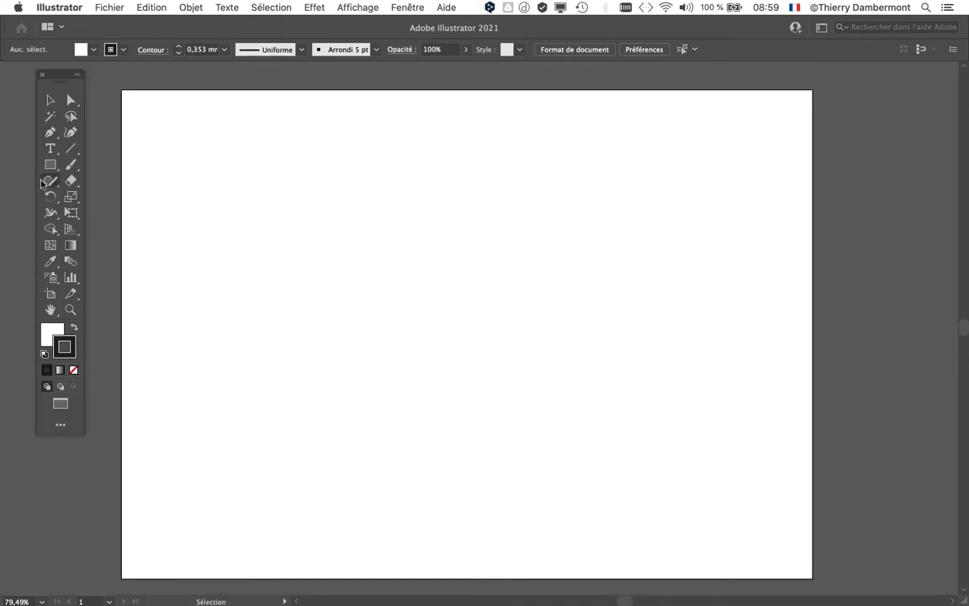
Place a 'Lorem ipsum' placeholder point text on the artboard with the Type tool.
{"action": "left_click", "coordinate": [49, 149]}
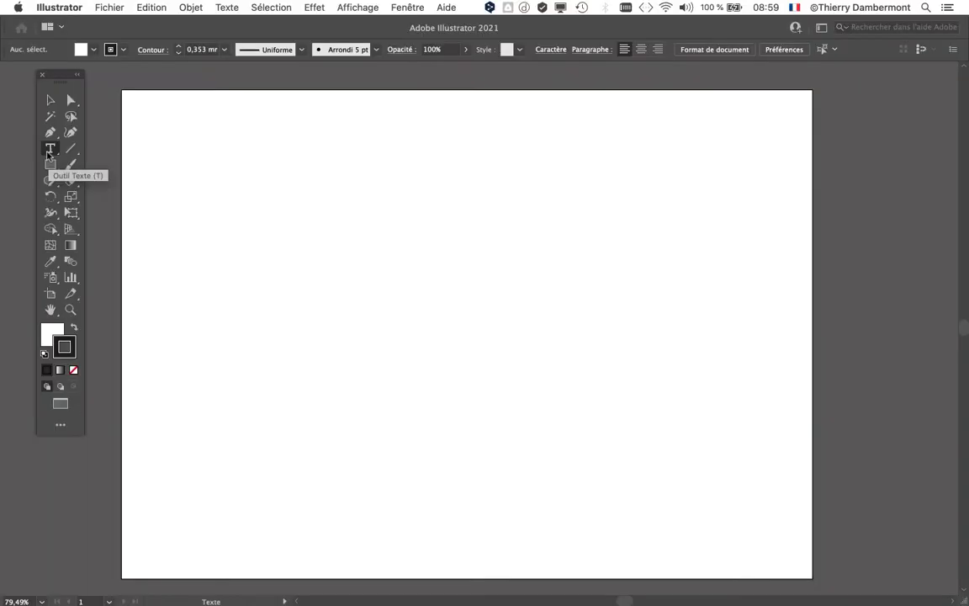
{"action": "left_click_drag", "start_coordinate": [60, 80], "coordinate": [71, 91]}
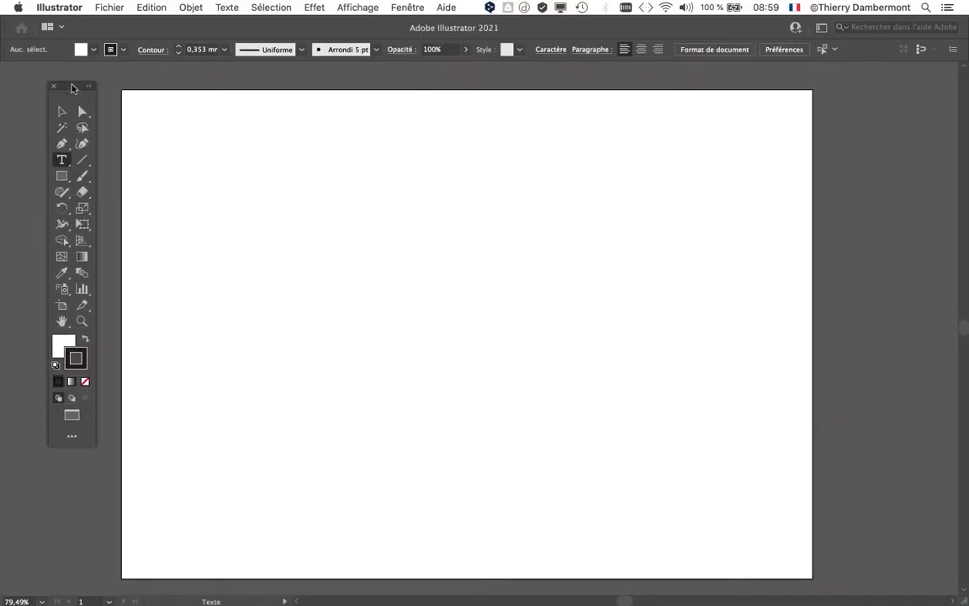
{"action": "left_click", "coordinate": [319, 197]}
{"action": "scroll", "coordinate": [311, 186], "scroll_direction": "up", "scroll_amount": 3}
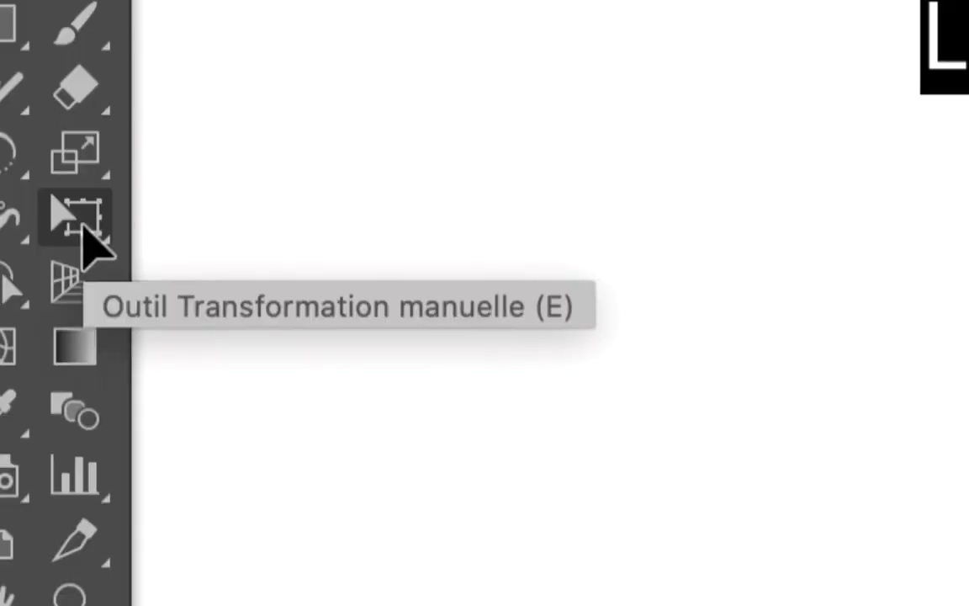
Scale the Lorem ipsum text up with Free Transform until it spans most of the artboard width.
{"action": "left_click", "coordinate": [83, 227]}
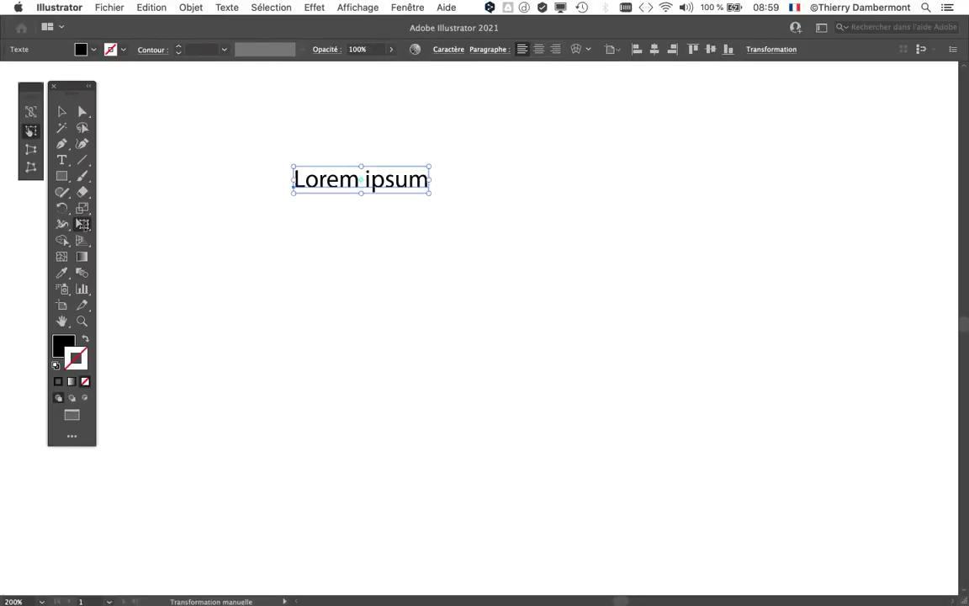
{"action": "left_click_drag", "start_coordinate": [428, 193], "coordinate": [701, 363]}
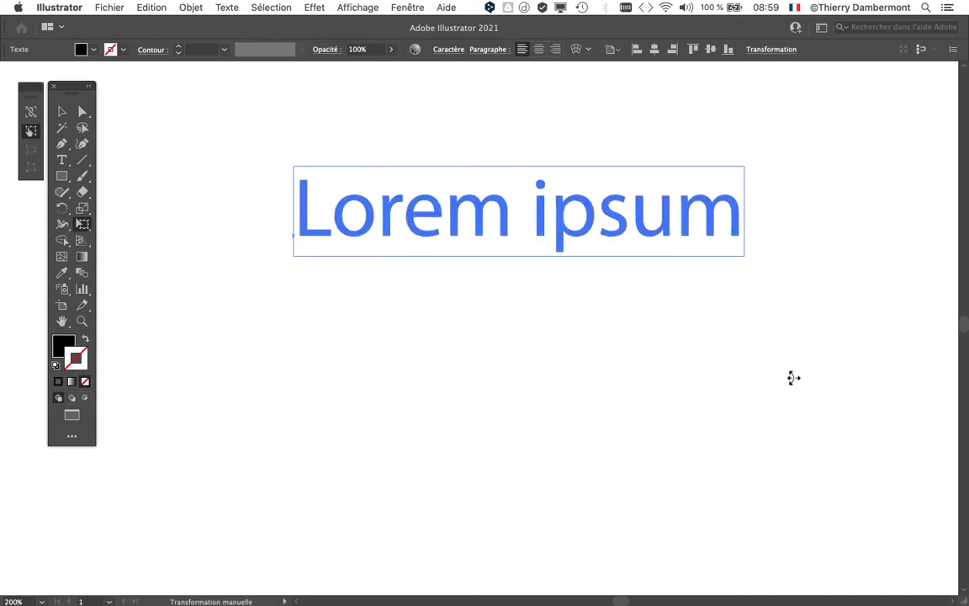
{"action": "key", "text": "super+1"}
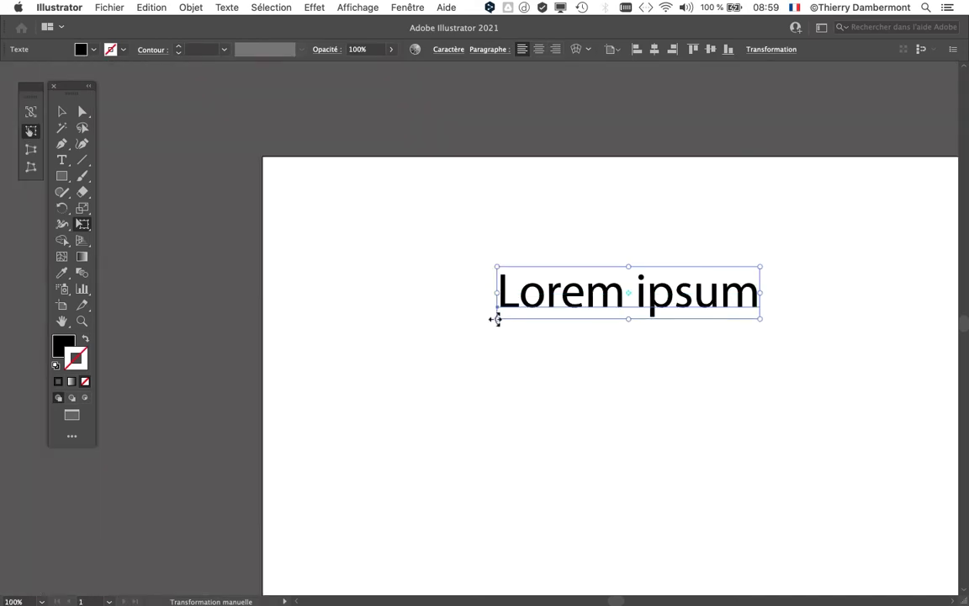
{"action": "left_click_drag", "start_coordinate": [495, 318], "coordinate": [316, 437]}
{"action": "key", "text": "super+minus"}
{"action": "left_click_drag", "start_coordinate": [479, 433], "coordinate": [277, 292]}
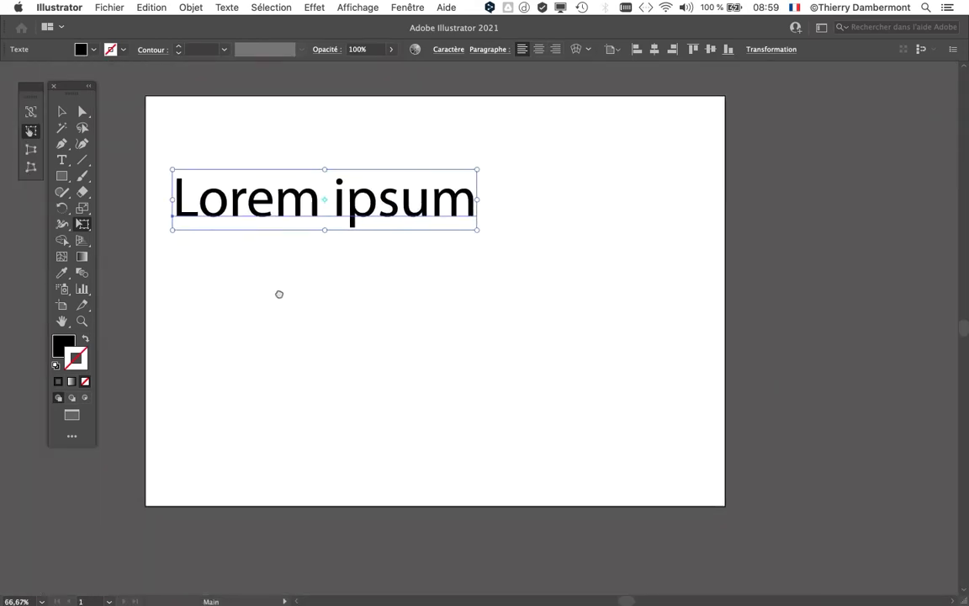
{"action": "left_click_drag", "start_coordinate": [474, 223], "coordinate": [673, 348]}
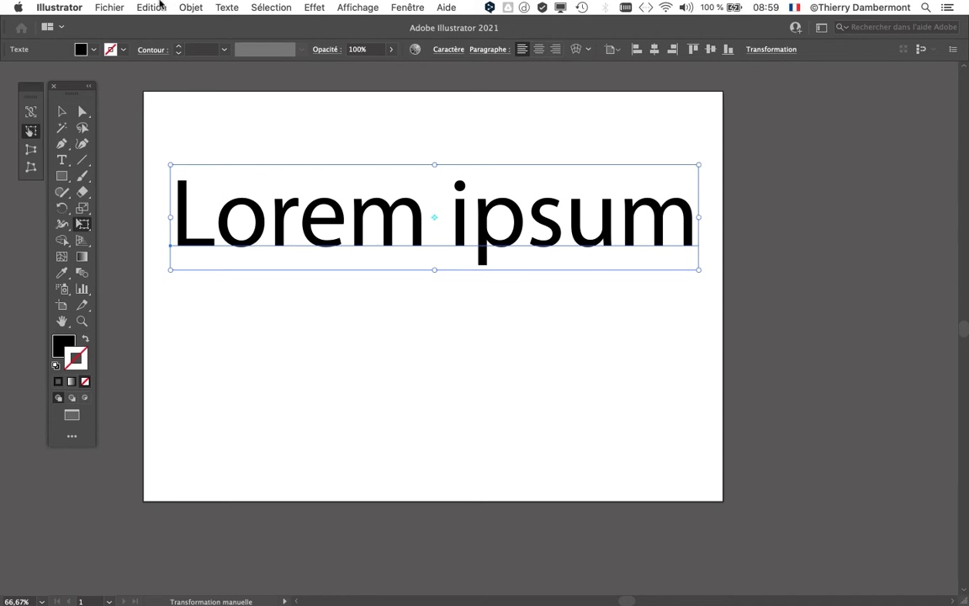
{"action": "left_click", "coordinate": [63, 6]}
{"action": "mouse_move", "coordinate": [71, 44]}
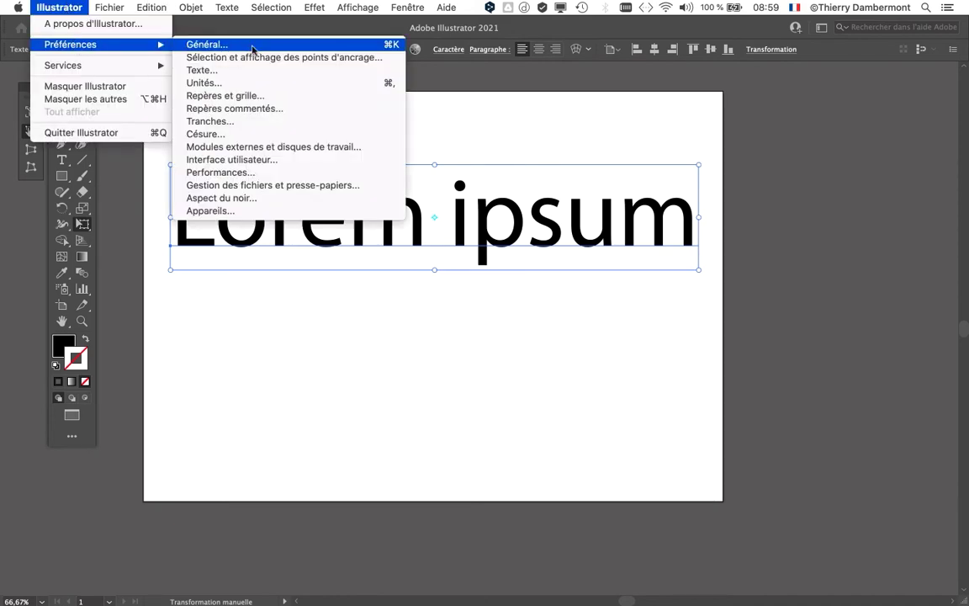
{"action": "left_click", "coordinate": [228, 44]}
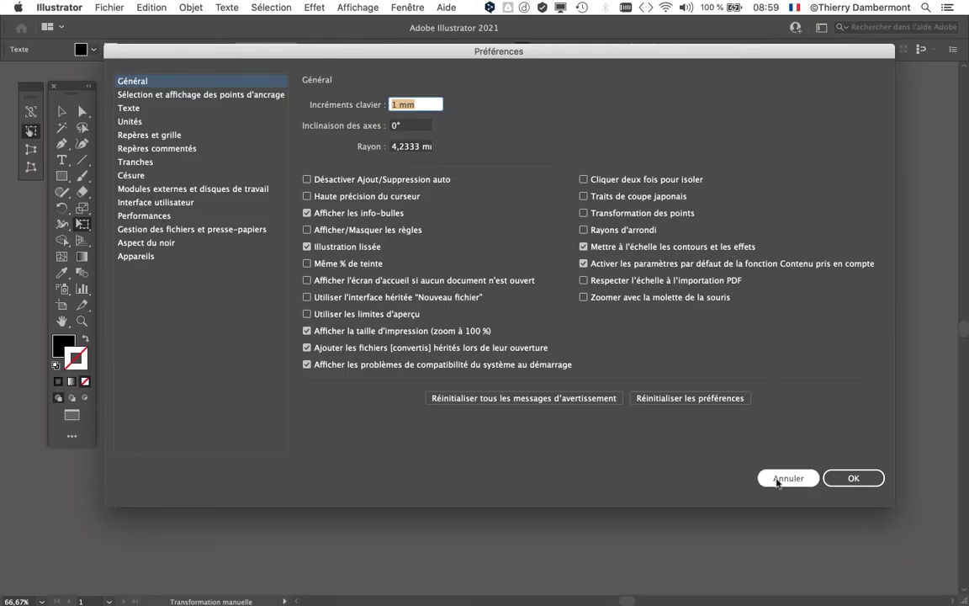
{"action": "left_click", "coordinate": [778, 476]}
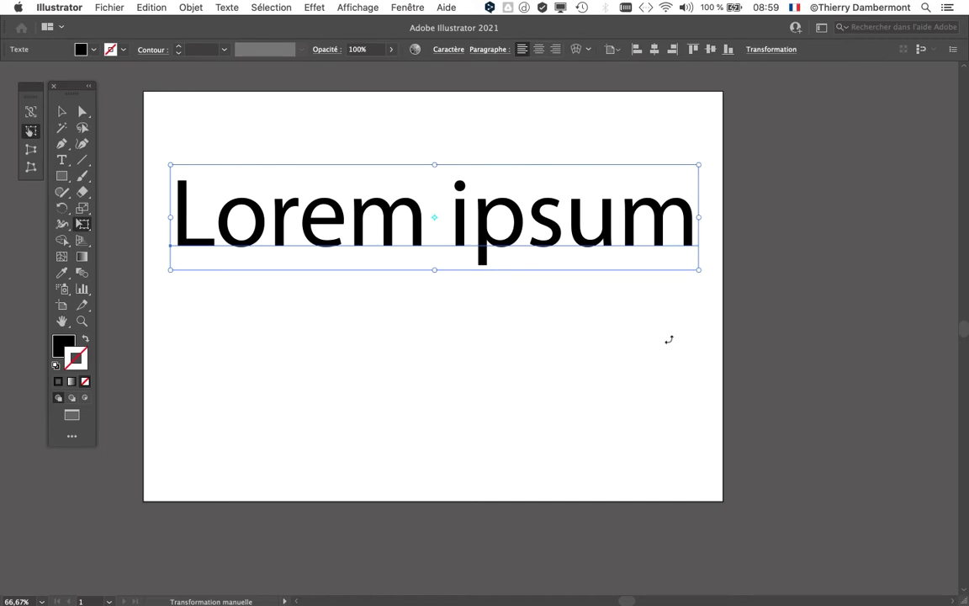
{"action": "left_click", "coordinate": [38, 6]}
{"action": "mouse_move", "coordinate": [71, 45]}
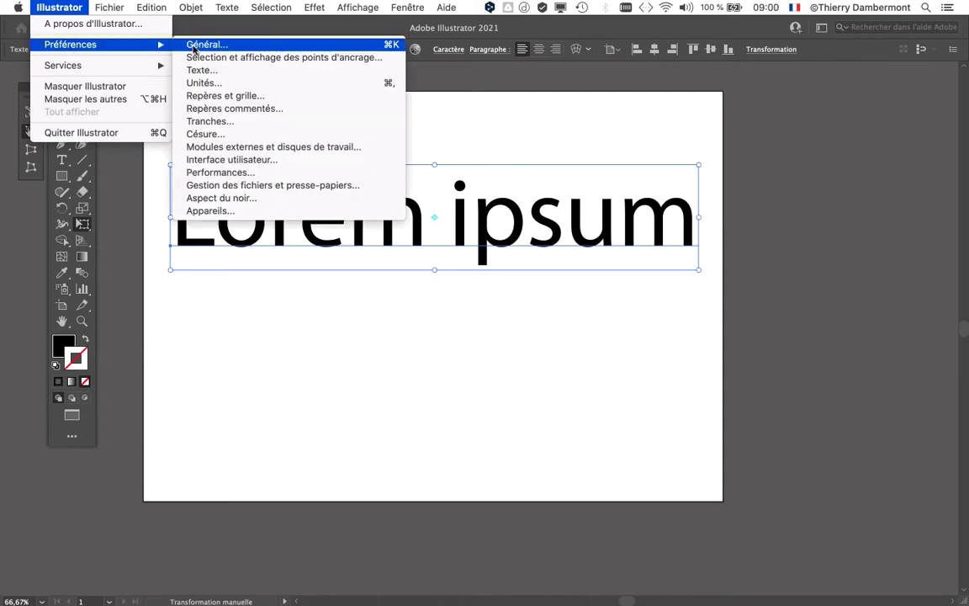
{"action": "left_click", "coordinate": [202, 44]}
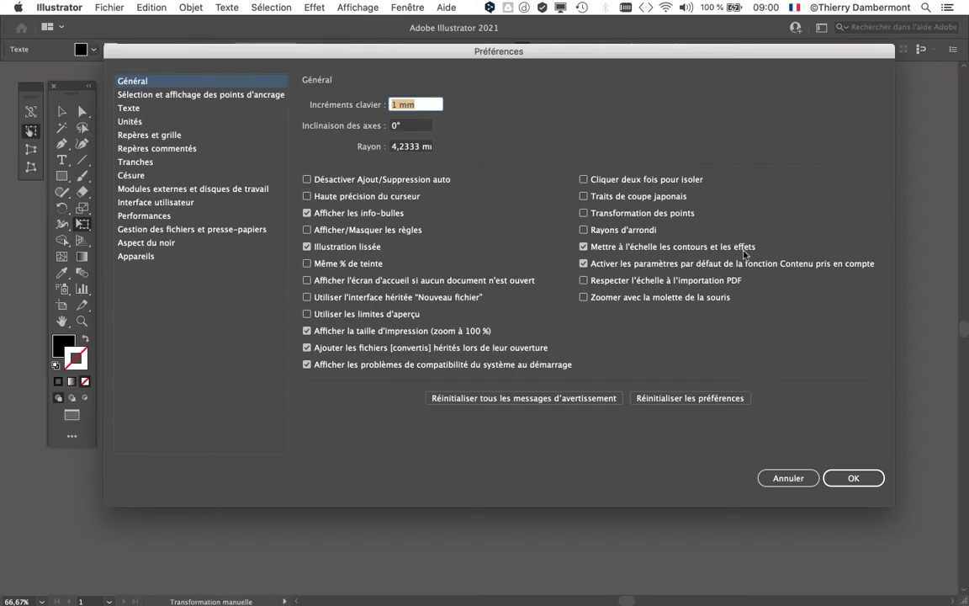
{"action": "left_click", "coordinate": [795, 477]}
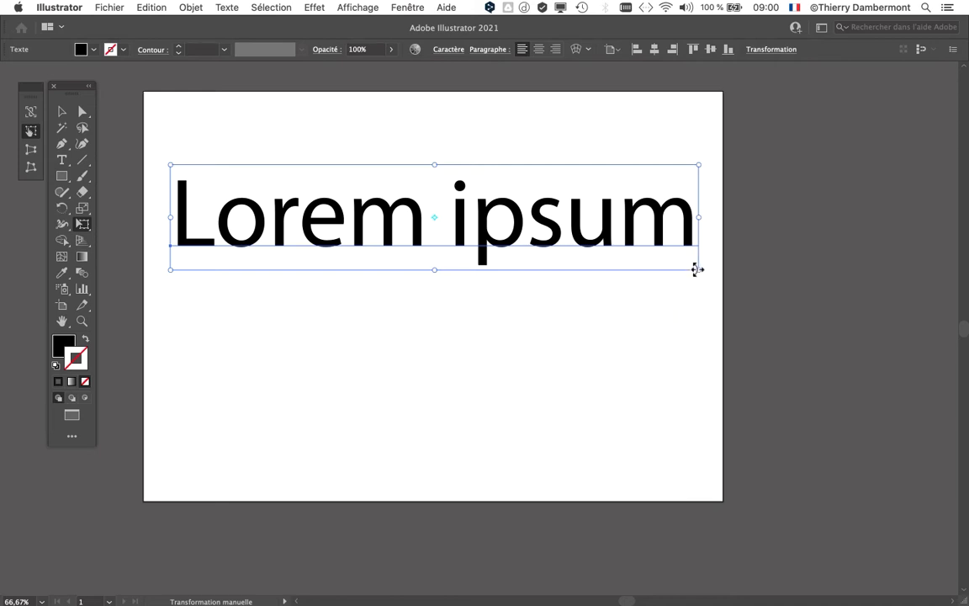
Shrink the Lorem ipsum text to a tiny size, then deselect and reselect it.
{"action": "left_click_drag", "start_coordinate": [698, 269], "coordinate": [443, 230]}
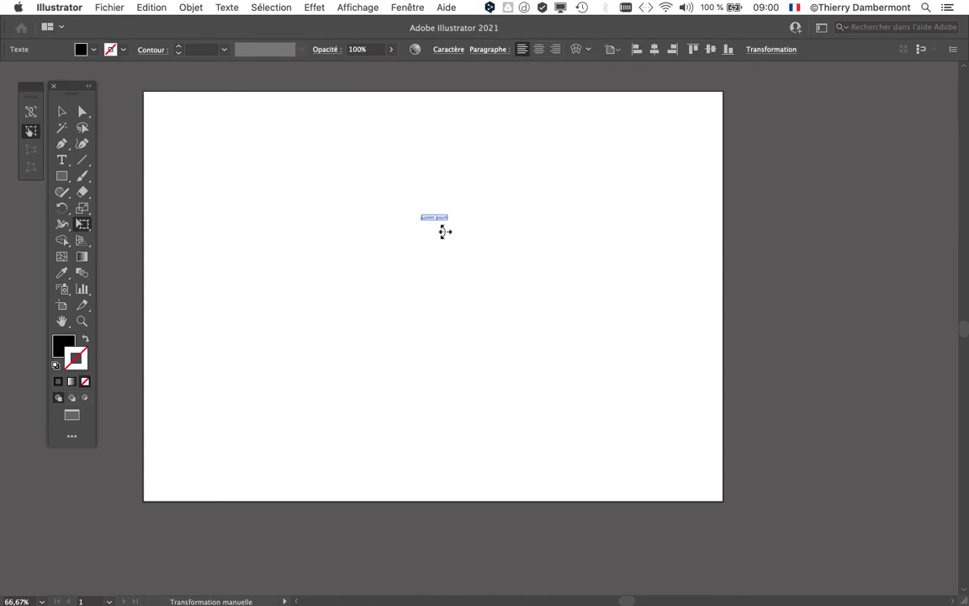
{"action": "left_click", "coordinate": [61, 111]}
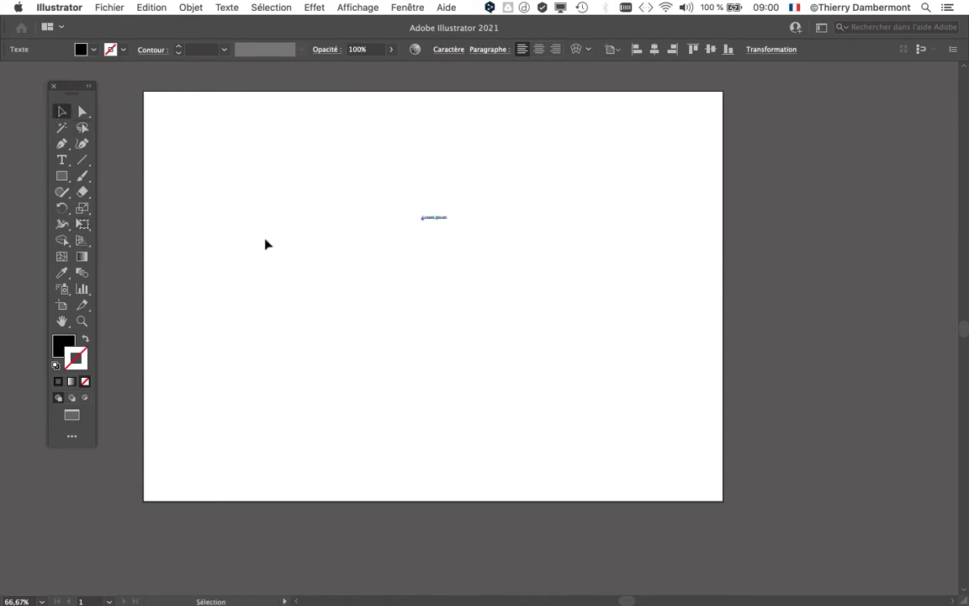
{"action": "left_click", "coordinate": [266, 242]}
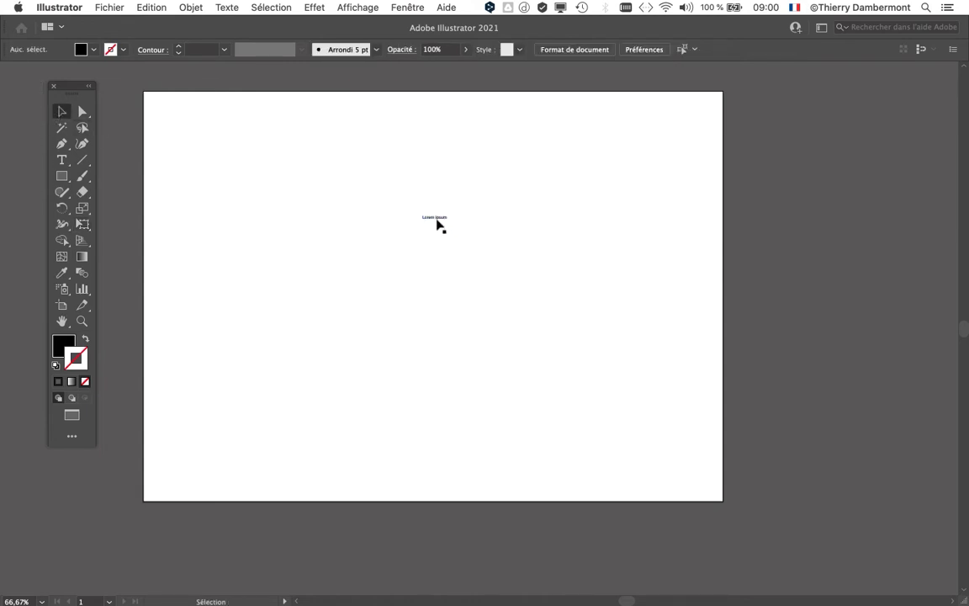
{"action": "key", "text": "super+alt"}
{"action": "scroll", "coordinate": [571, 226], "scroll_direction": "down", "scroll_amount": 3, "text": "alt"}
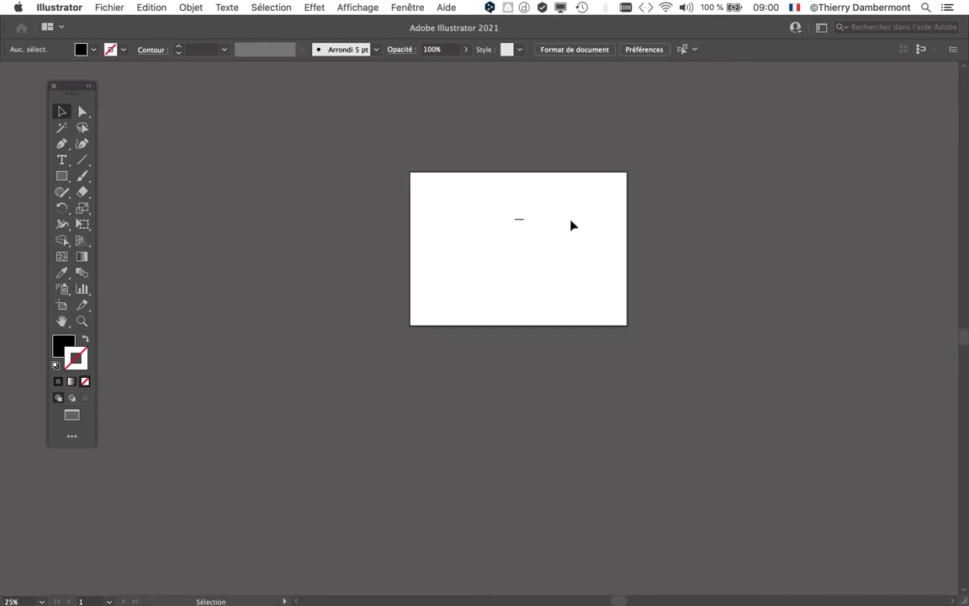
{"action": "scroll", "coordinate": [571, 226], "scroll_direction": "down", "scroll_amount": 2, "text": "alt"}
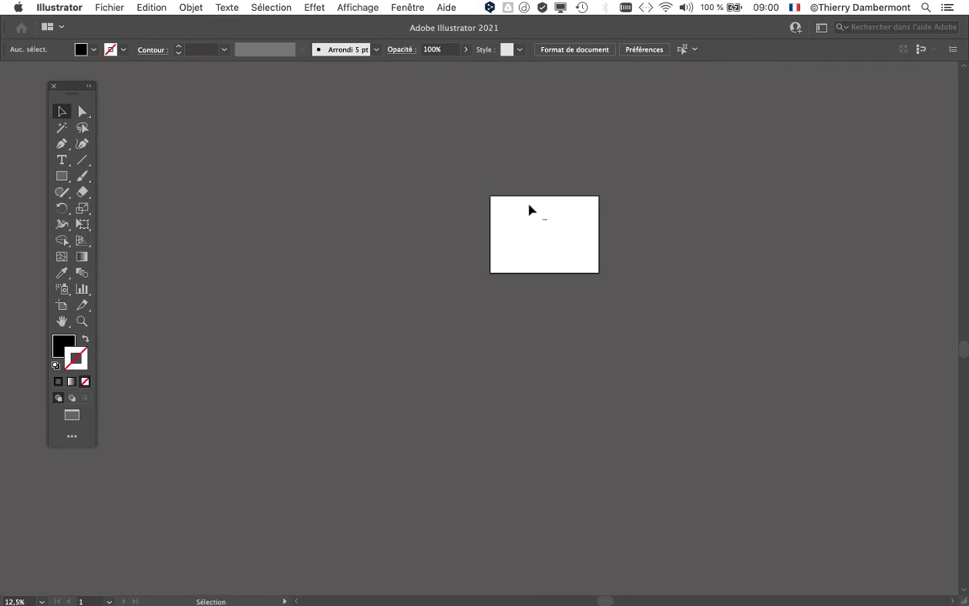
{"action": "left_click", "coordinate": [545, 218]}
{"action": "scroll", "coordinate": [558, 233], "scroll_direction": "up", "scroll_amount": 2, "text": "alt"}
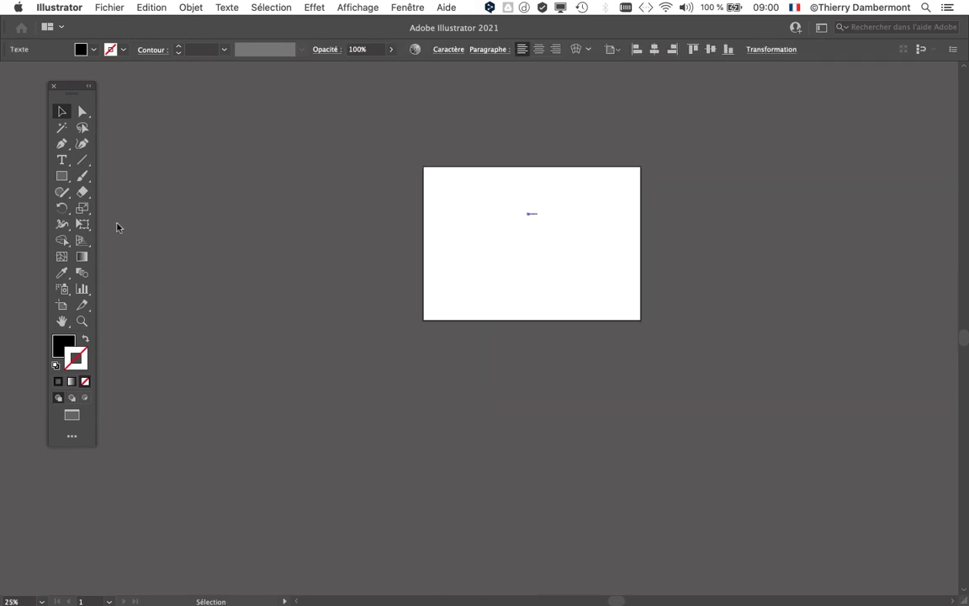
Scale the tiny text up hugely with Free Transform and move it just above the artboard.
{"action": "left_click", "coordinate": [82, 224]}
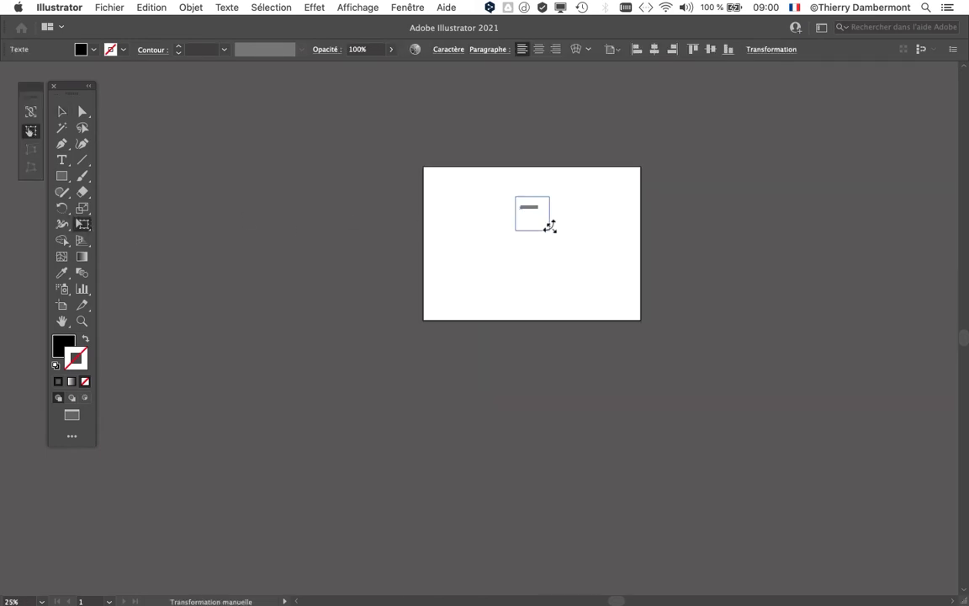
{"action": "left_click_drag", "start_coordinate": [543, 221], "coordinate": [762, 333]}
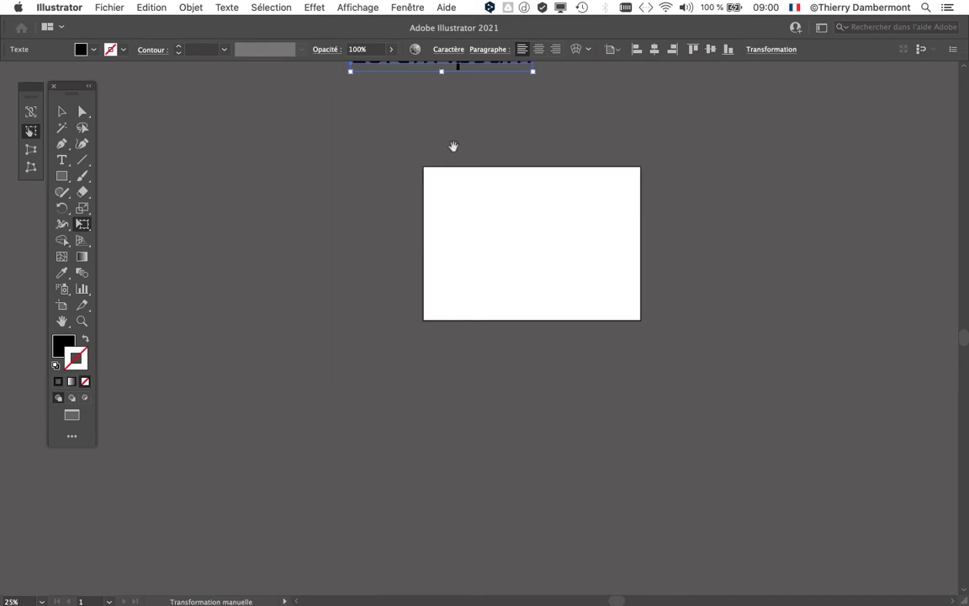
{"action": "key", "text": "space"}
{"action": "left_click_drag", "start_coordinate": [464, 184], "coordinate": [416, 315]}
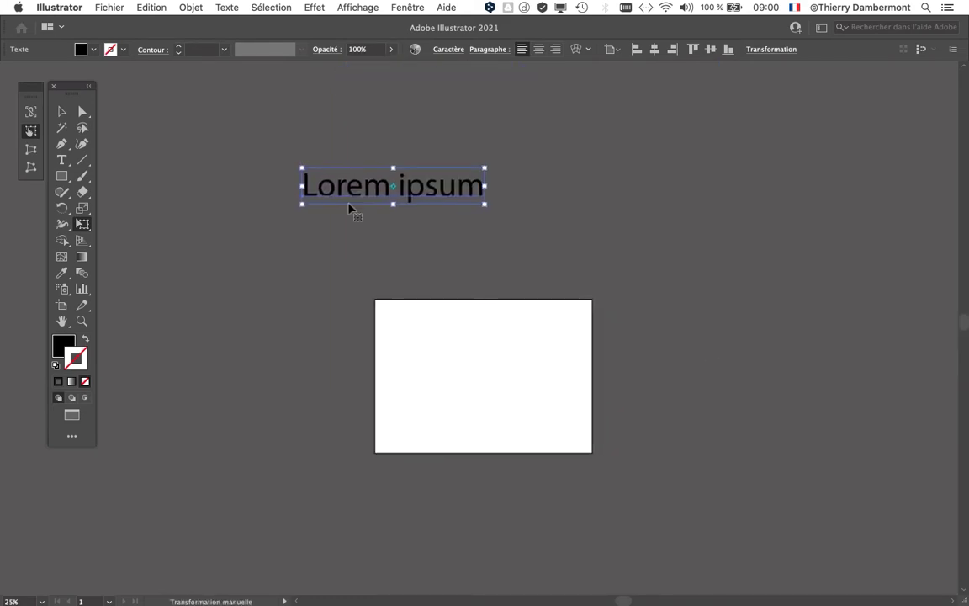
{"action": "left_click_drag", "start_coordinate": [357, 208], "coordinate": [411, 379]}
{"action": "key", "text": "super+minus"}
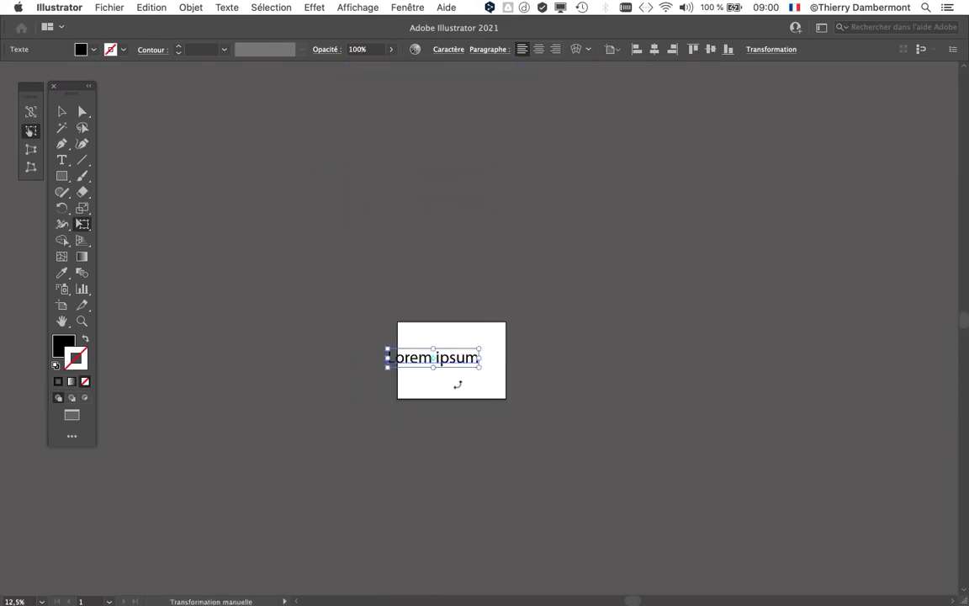
{"action": "mouse_move", "coordinate": [478, 368]}
{"action": "left_mouse_down"}
{"action": "mouse_move", "coordinate": [703, 474]}
{"action": "mouse_move", "coordinate": [854, 515]}
{"action": "left_mouse_up"}
{"action": "left_click_drag", "start_coordinate": [453, 356], "coordinate": [508, 255]}
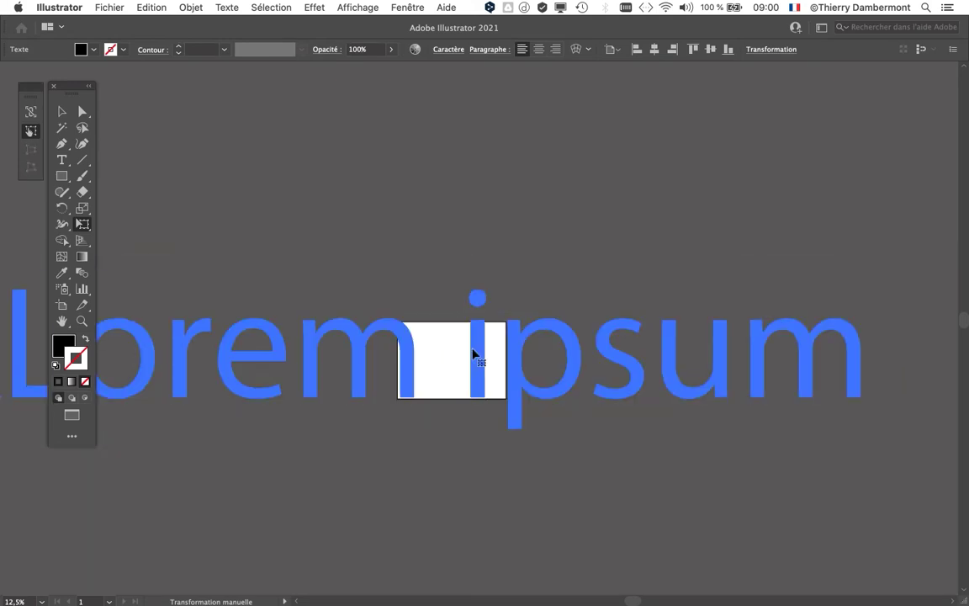
{"action": "left_click", "coordinate": [63, 113]}
{"action": "scroll", "coordinate": [410, 389], "scroll_direction": "down", "scroll_amount": 1}
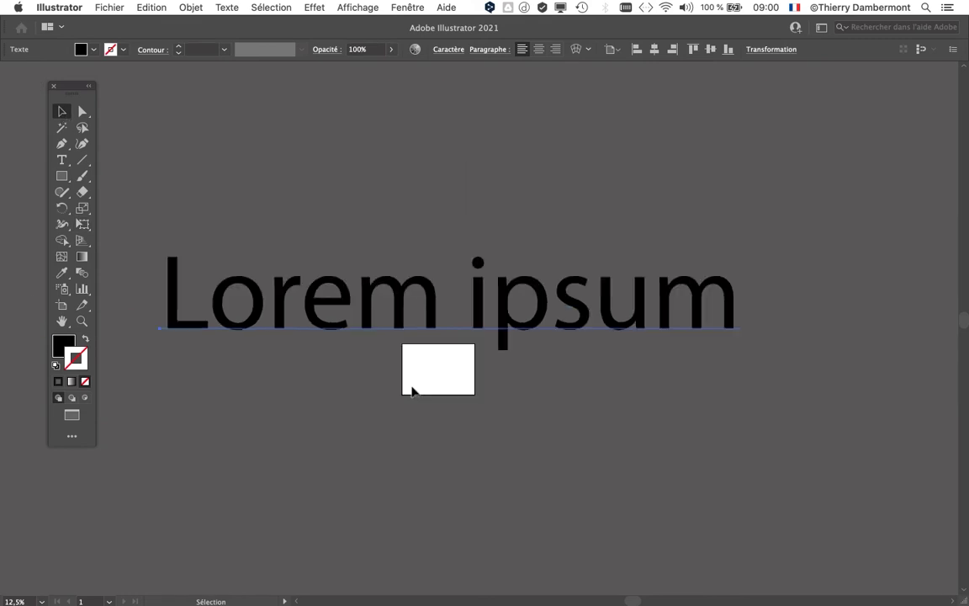
{"action": "left_click", "coordinate": [189, 205]}
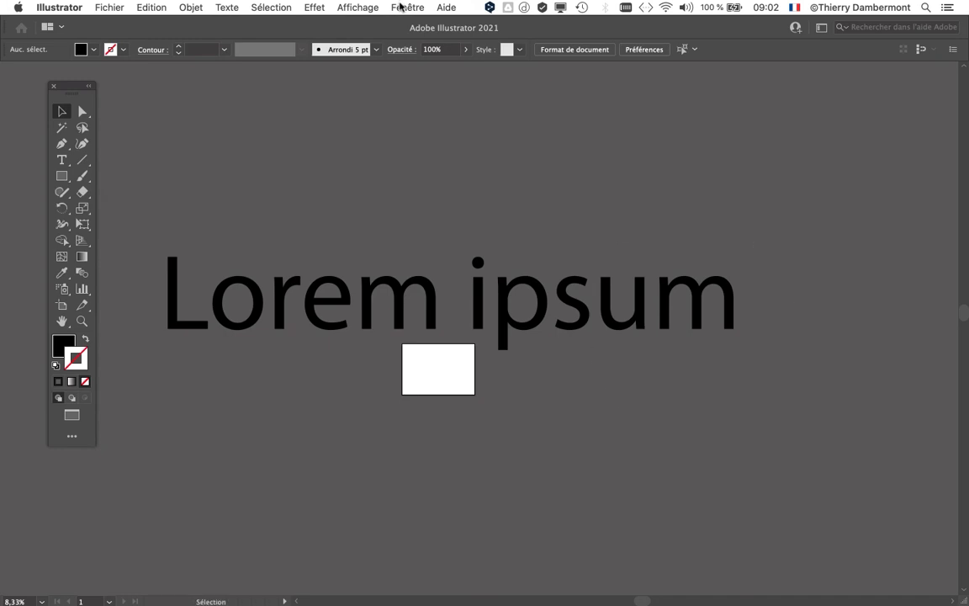
{"action": "left_click", "coordinate": [358, 7]}
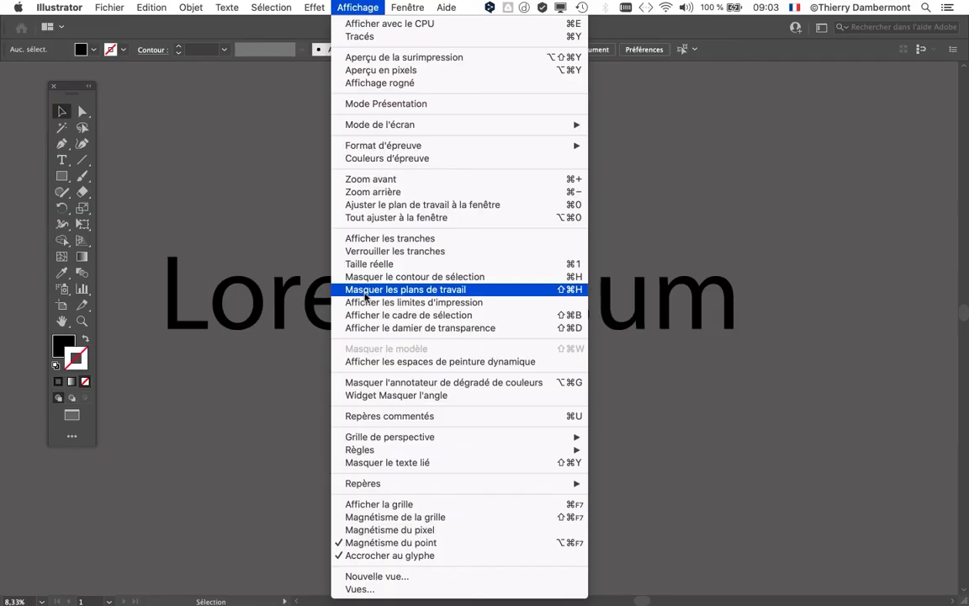
{"action": "left_click", "coordinate": [365, 290]}
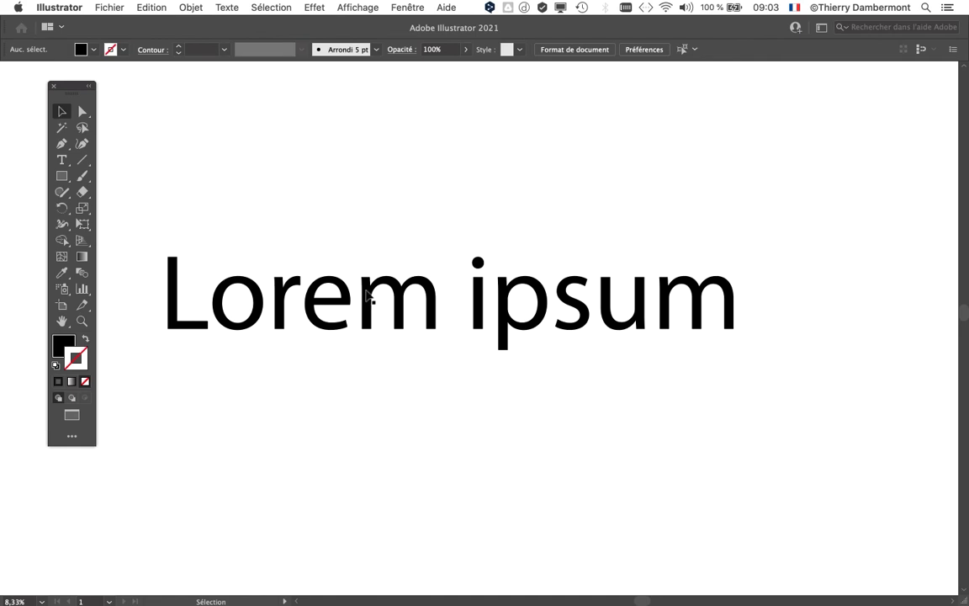
{"action": "left_click", "coordinate": [357, 7]}
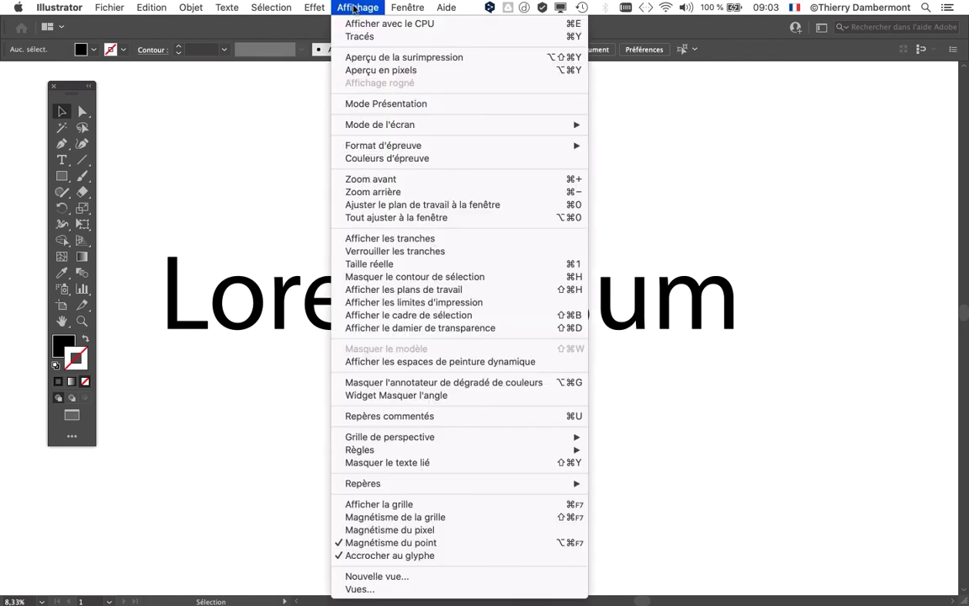
{"action": "left_click", "coordinate": [404, 290]}
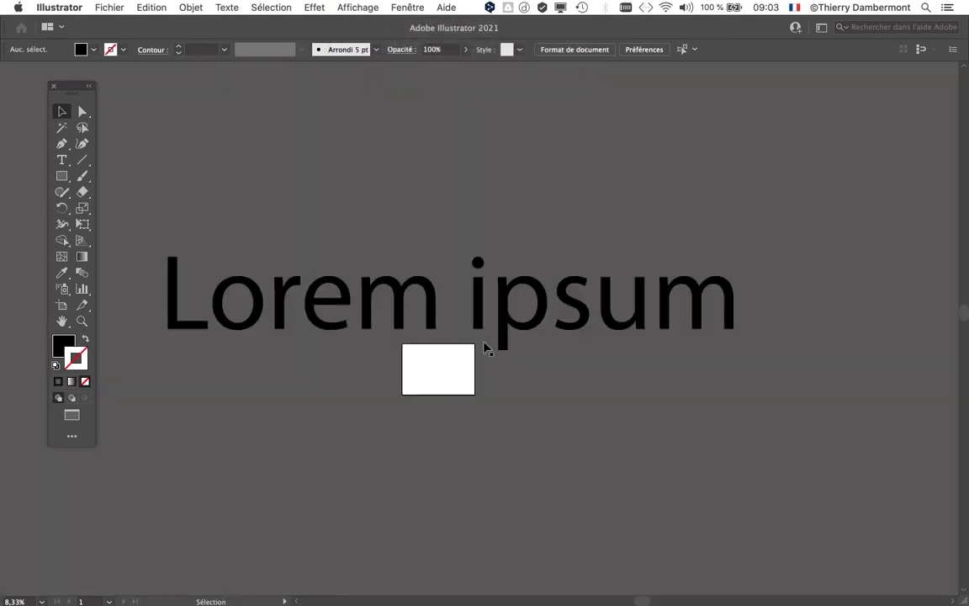
Shrink the Lorem ipsum text with Free Transform and place it across the artboard's upper middle.
{"action": "left_click", "coordinate": [259, 267]}
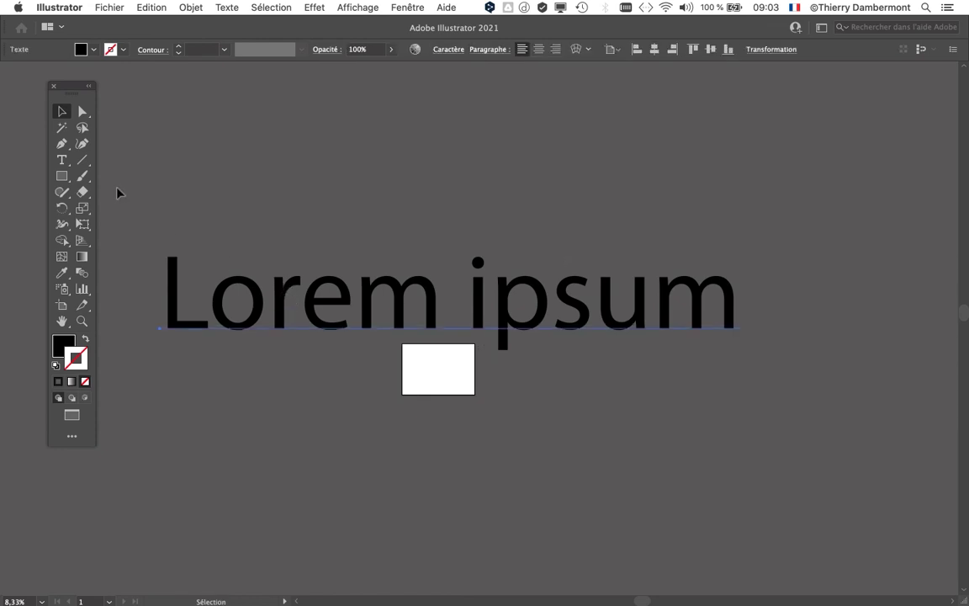
{"action": "left_click", "coordinate": [82, 224]}
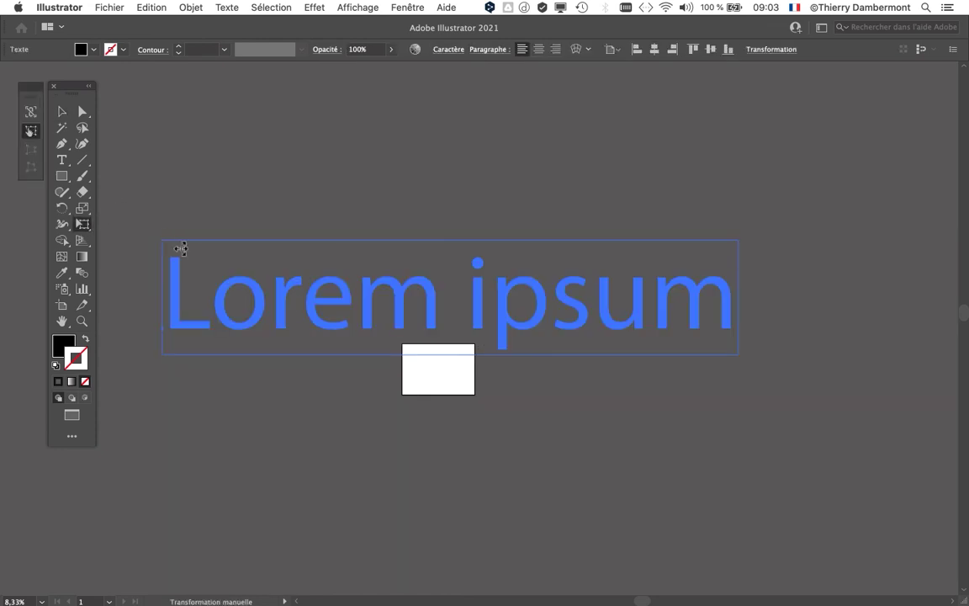
{"action": "left_click_drag", "start_coordinate": [181, 249], "coordinate": [421, 287]}
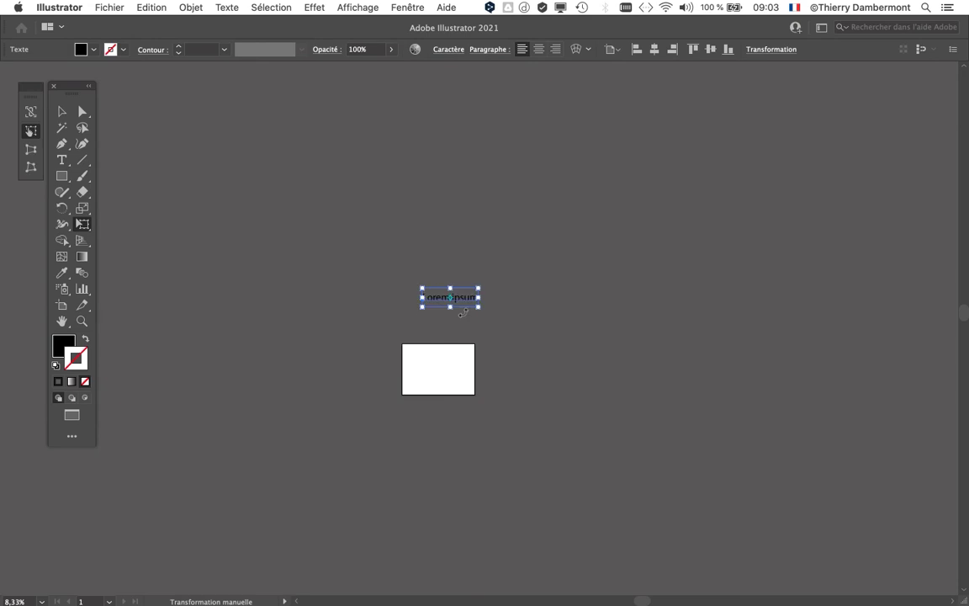
{"action": "scroll", "coordinate": [463, 313], "scroll_direction": "up", "scroll_amount": 3}
{"action": "scroll", "coordinate": [493, 356], "scroll_direction": "down", "scroll_amount": 3}
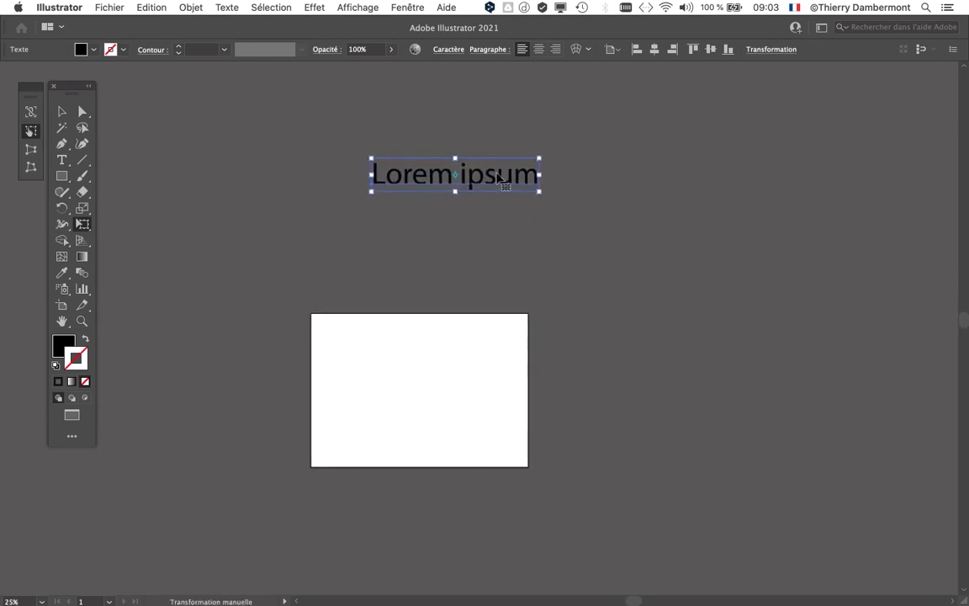
{"action": "left_click_drag", "start_coordinate": [499, 177], "coordinate": [465, 375]}
{"action": "scroll", "coordinate": [455, 370], "scroll_direction": "up", "scroll_amount": 2}
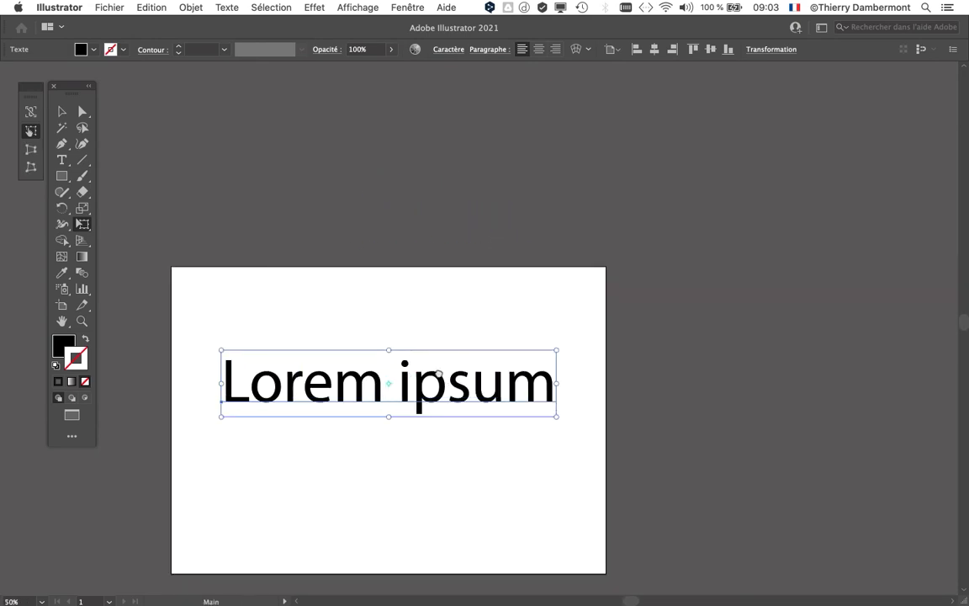
{"action": "scroll", "coordinate": [438, 373], "scroll_direction": "down", "scroll_amount": 3}
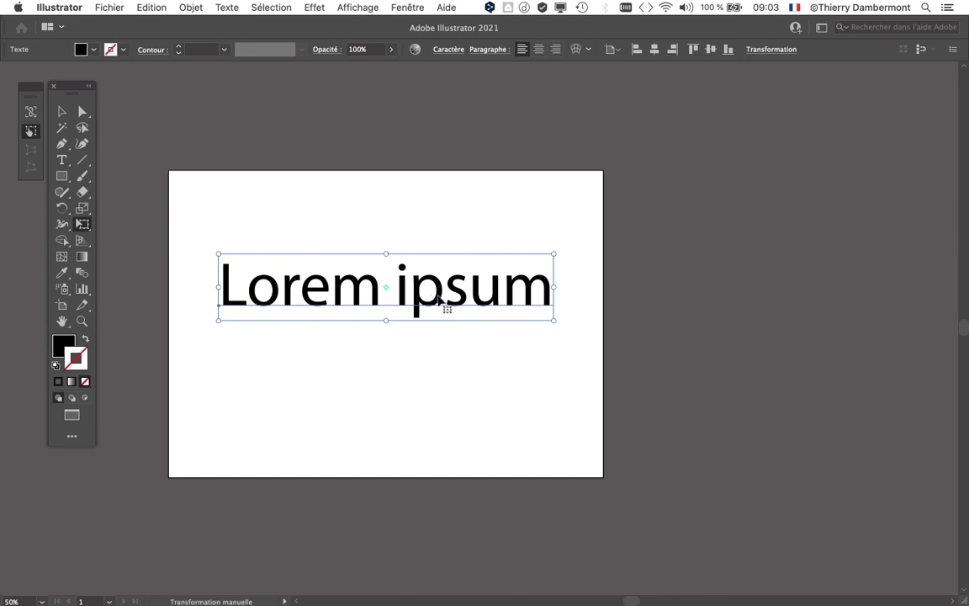
{"action": "left_click_drag", "start_coordinate": [444, 300], "coordinate": [433, 288]}
Save the document as 'texte - fonds multiples et transformations - 01.ai' in the Illustrator FAD nov 2021 folder.
{"action": "left_click", "coordinate": [108, 6]}
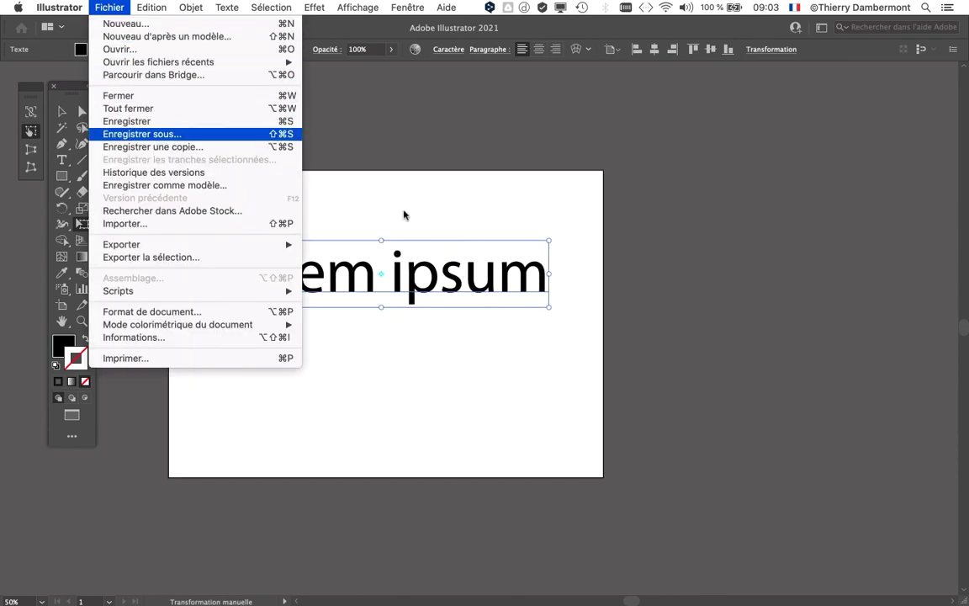
{"action": "key", "text": "Return"}
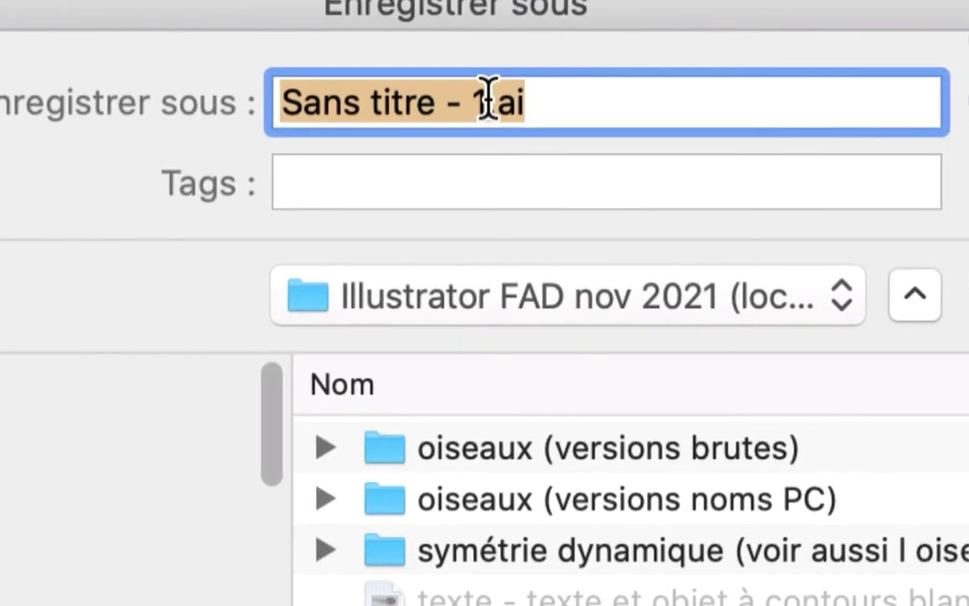
{"action": "left_click_drag", "start_coordinate": [562, 69], "coordinate": [316, 61]}
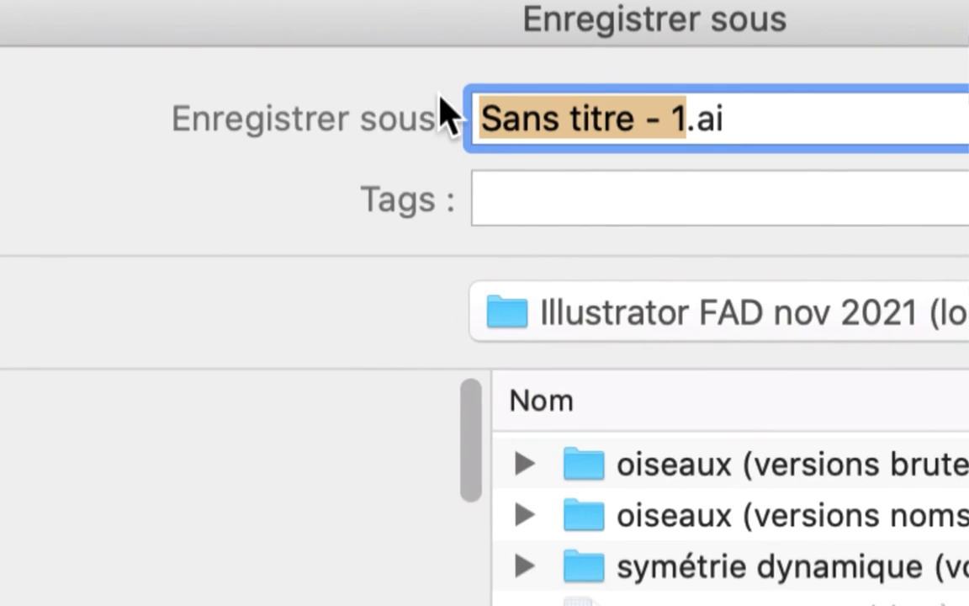
{"action": "type", "text": "texte"}
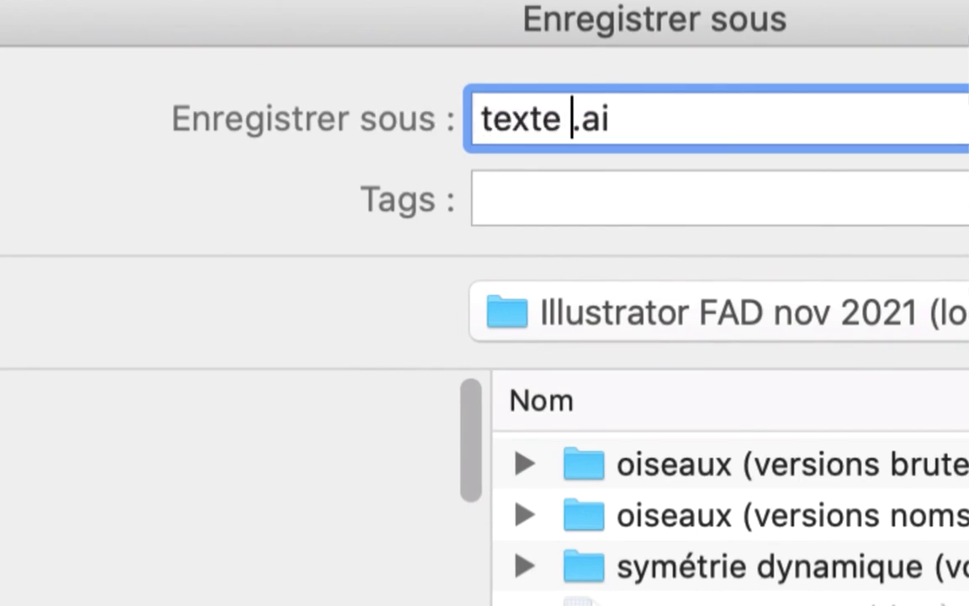
{"action": "type", "text": " - "}
{"action": "type", "text": "mu"}
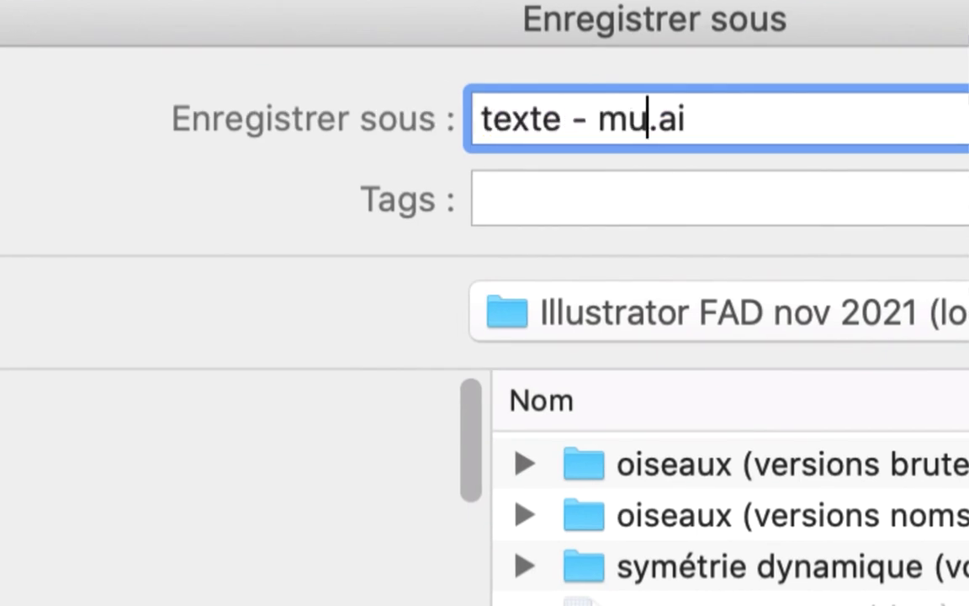
{"action": "type", "text": "l"}
{"action": "key", "text": "BackSpace"}
{"action": "key", "text": "BackSpace"}
{"action": "key", "text": "BackSpace"}
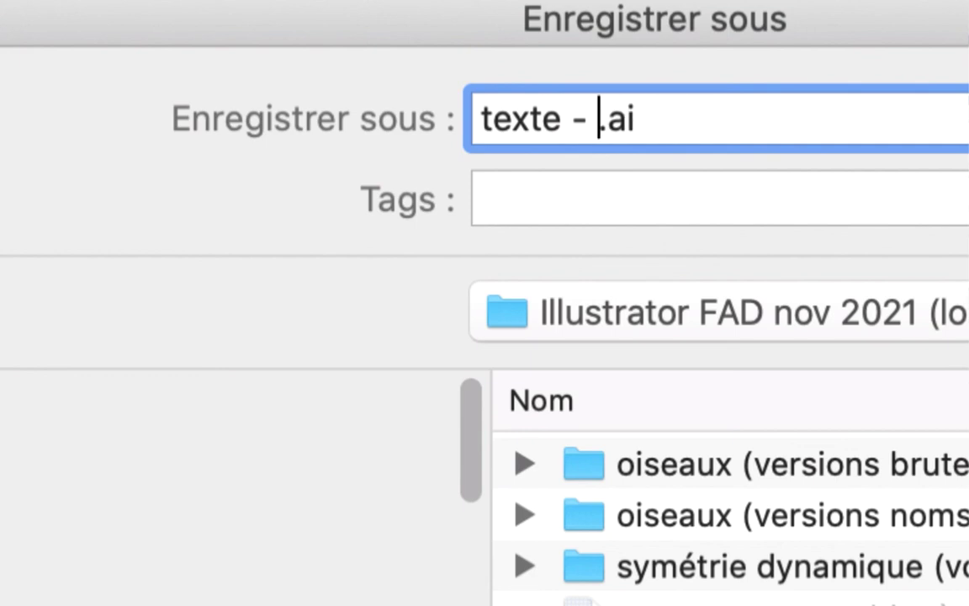
{"action": "type", "text": "fonds multip"}
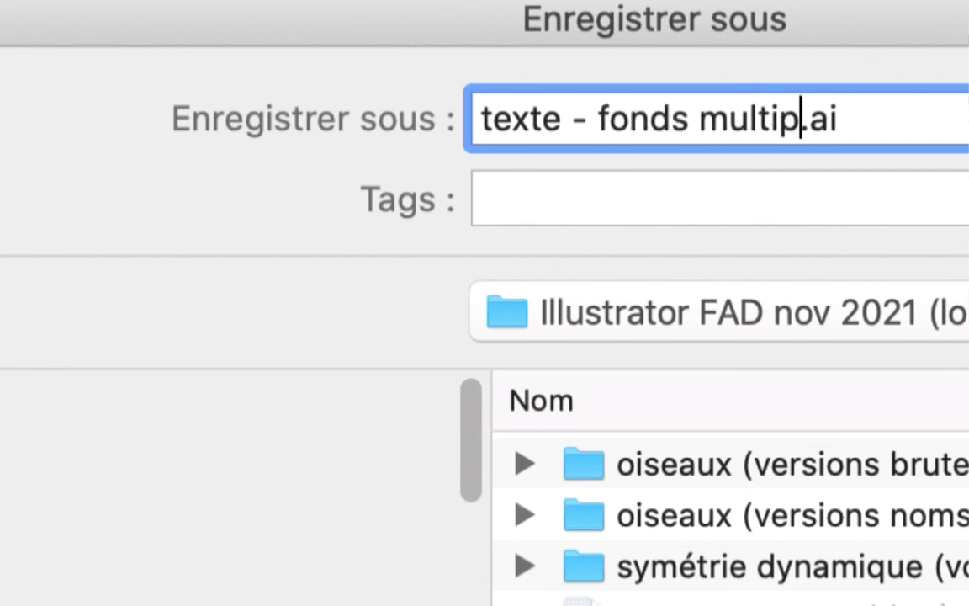
{"action": "type", "text": "les et trans"}
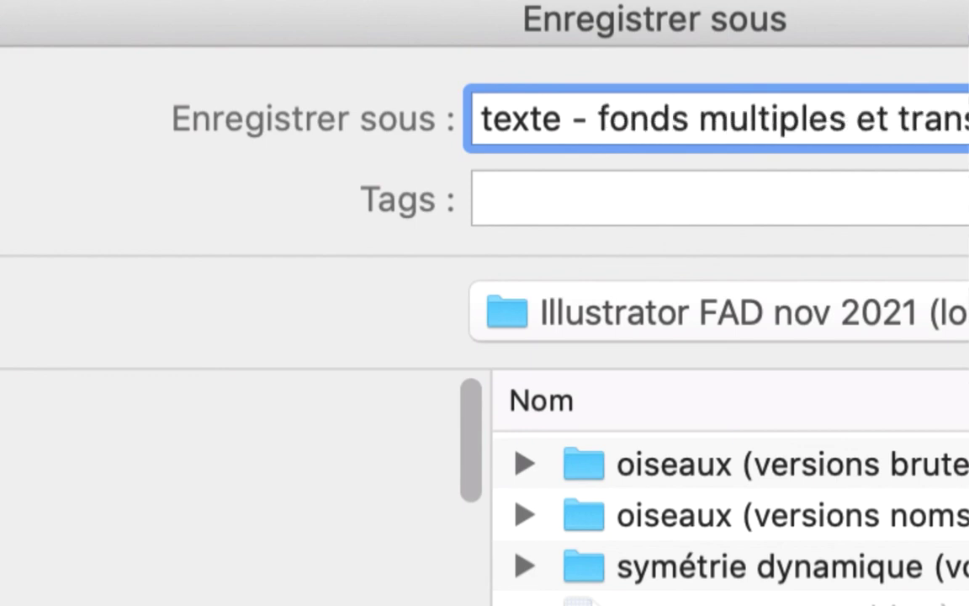
{"action": "type", "text": "forme.ai"}
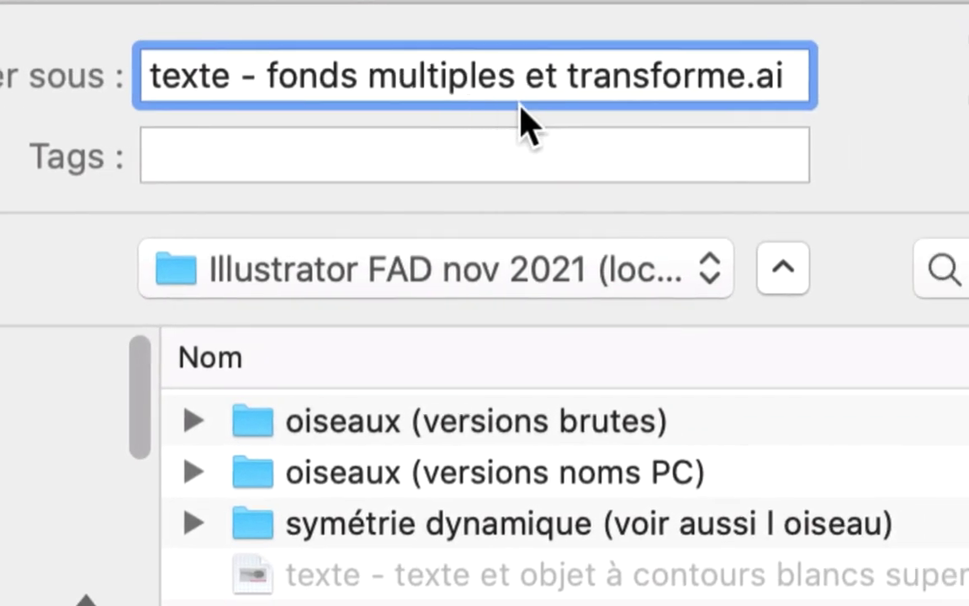
{"action": "key", "text": "BackSpace"}
{"action": "type", "text": "ations "}
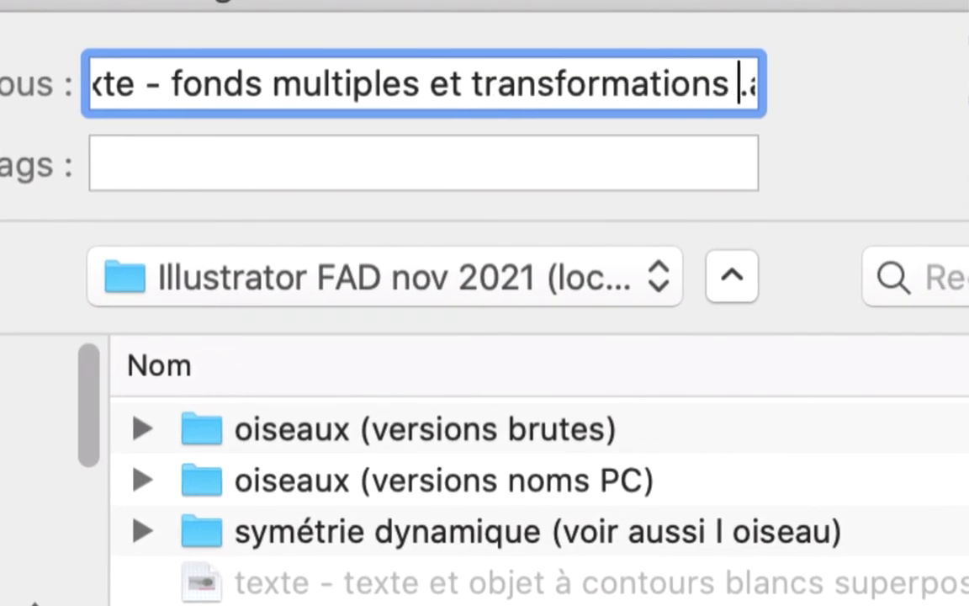
{"action": "type", "text": "- 01"}
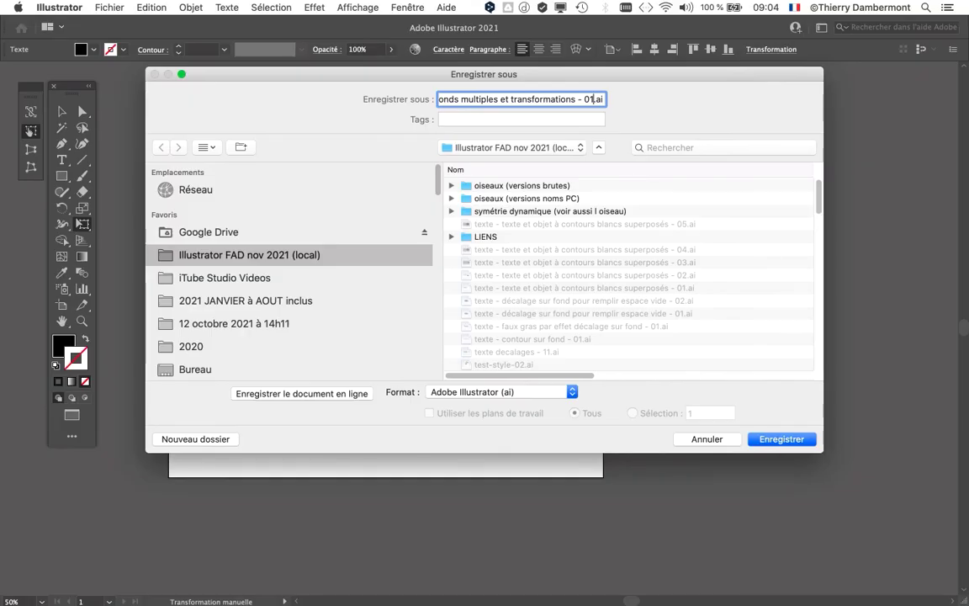
{"action": "key", "text": "Return"}
{"action": "key", "text": "Return"}
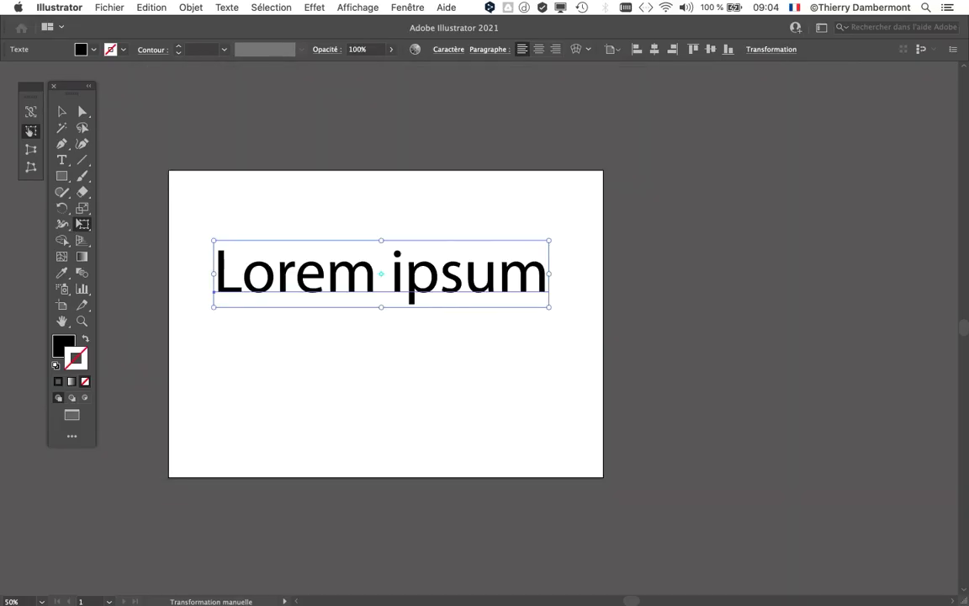